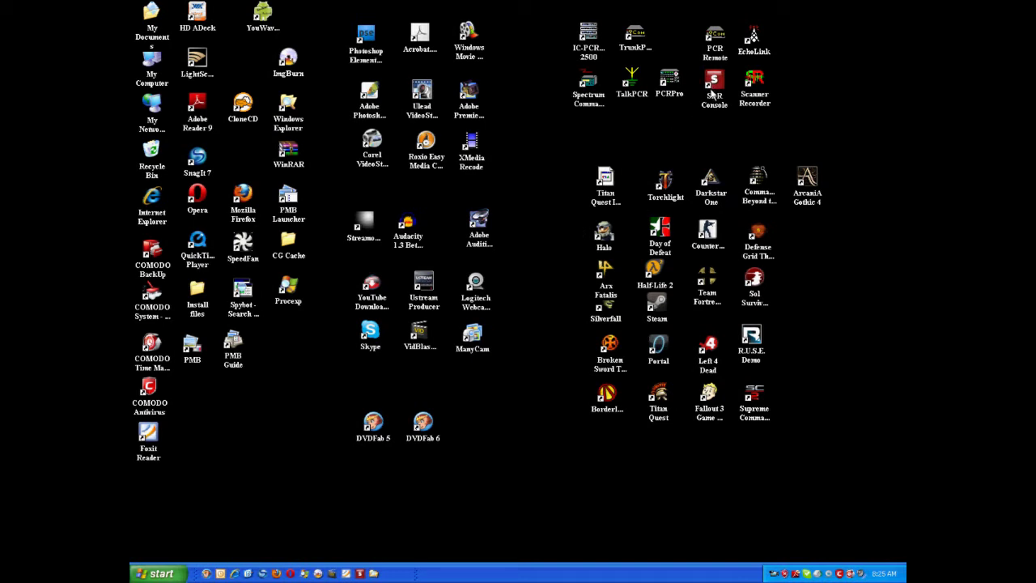
- Launch SDR Console from its desktop icon
left_click(712, 94)
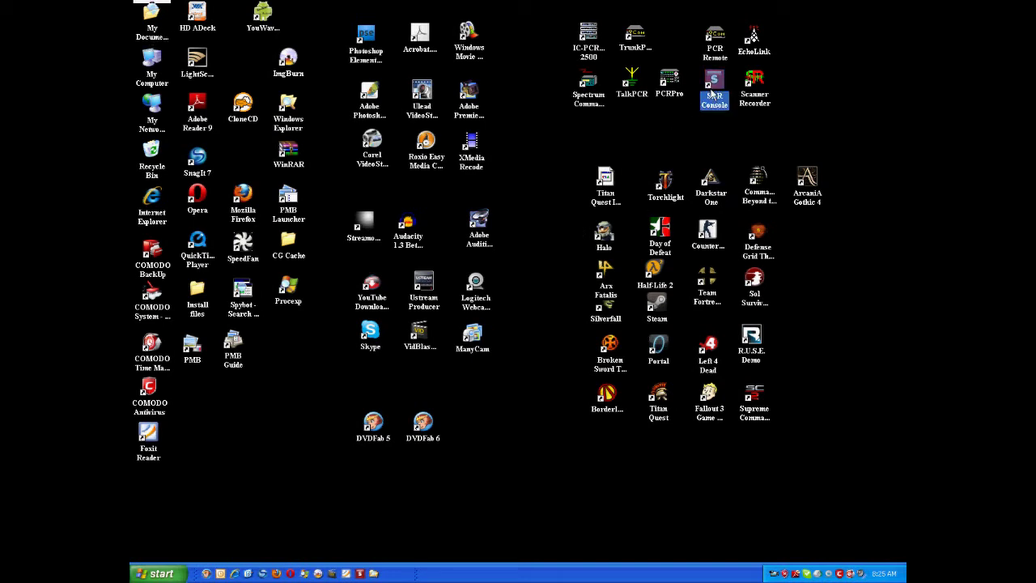
double_click(711, 94)
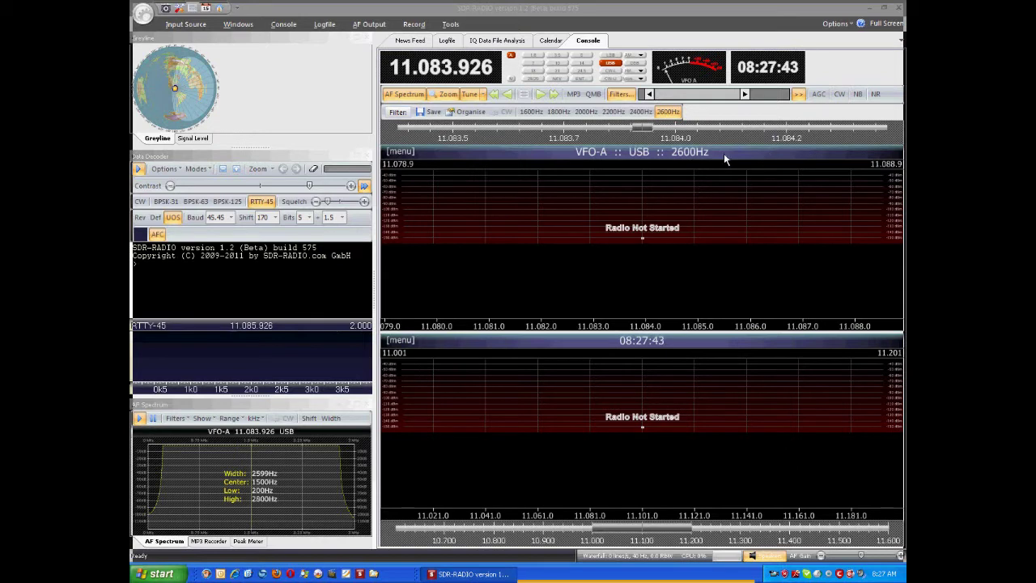
- Open the Remote (Via Network) connection window from the Input Source tab
left_click(183, 26)
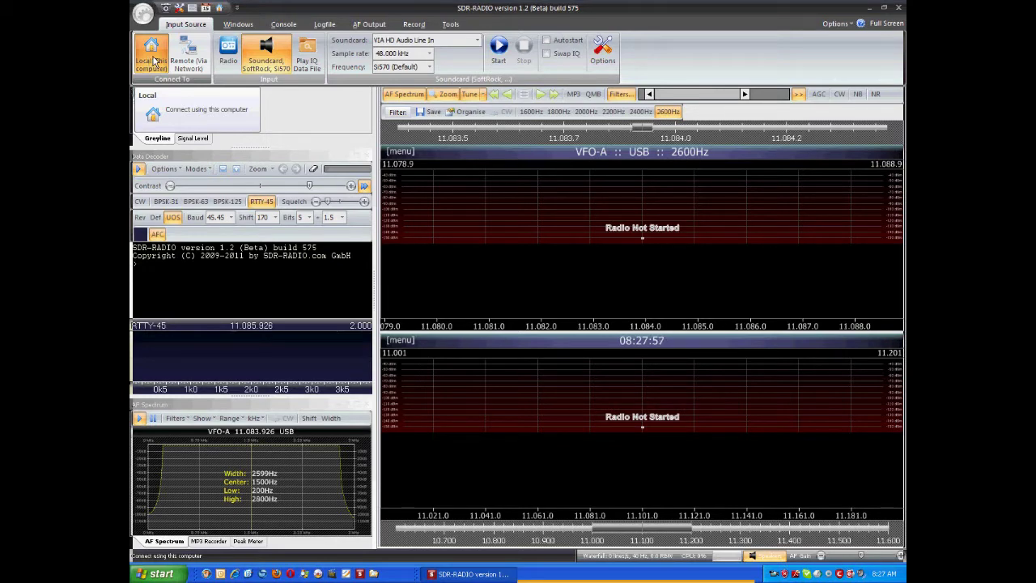
left_click(183, 63)
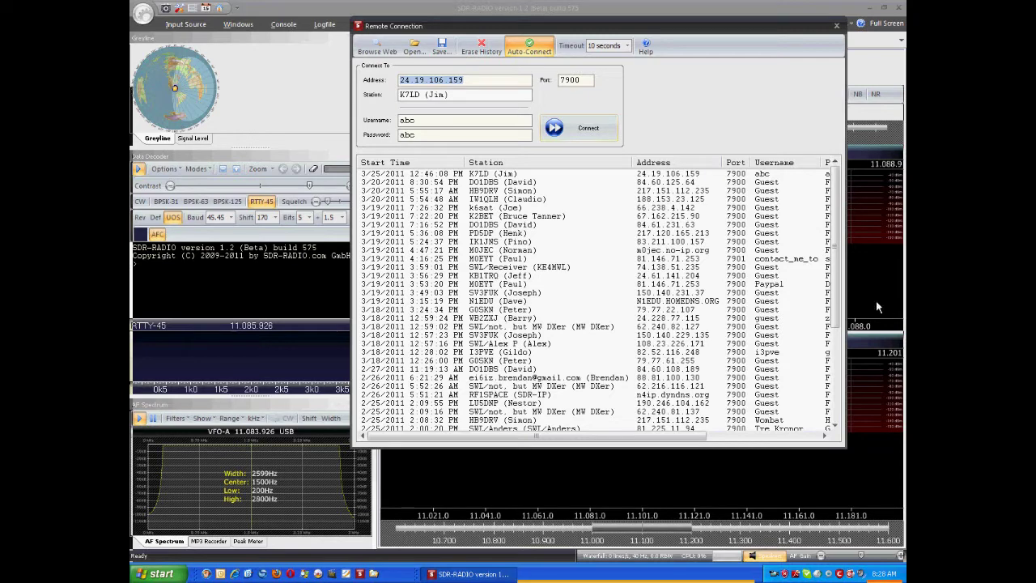
- Fetch the online SDR server list and connect to the Wimborne, Dorset server
left_click(377, 63)
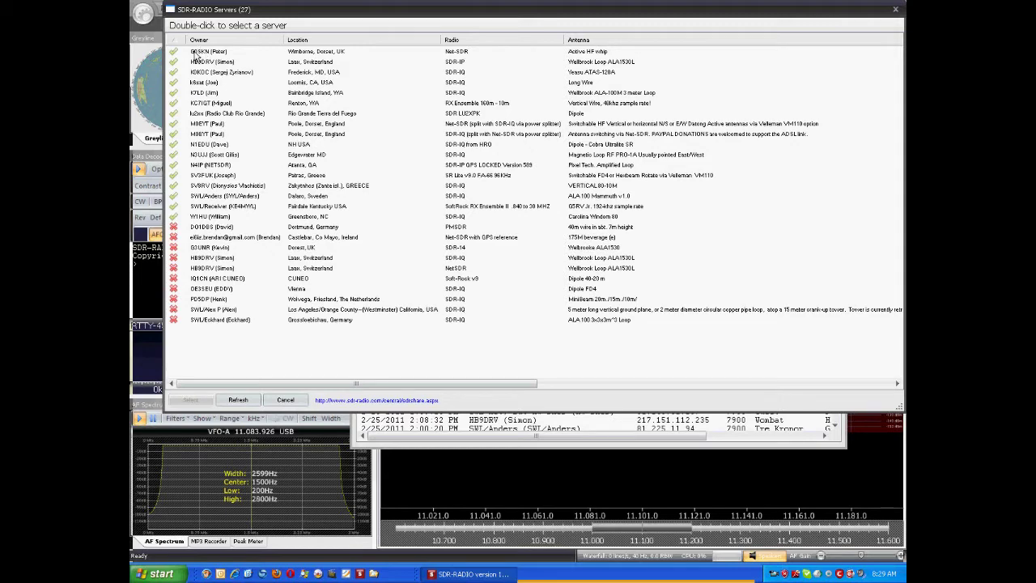
double_click(195, 54)
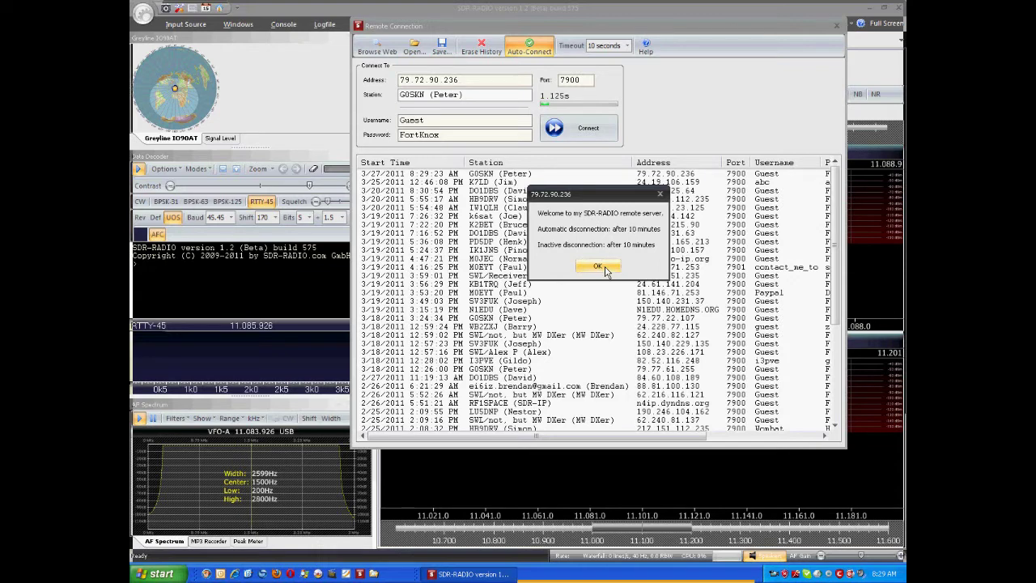
- Dismiss the server's welcome message and return to the Input Source controls
left_click(600, 267)
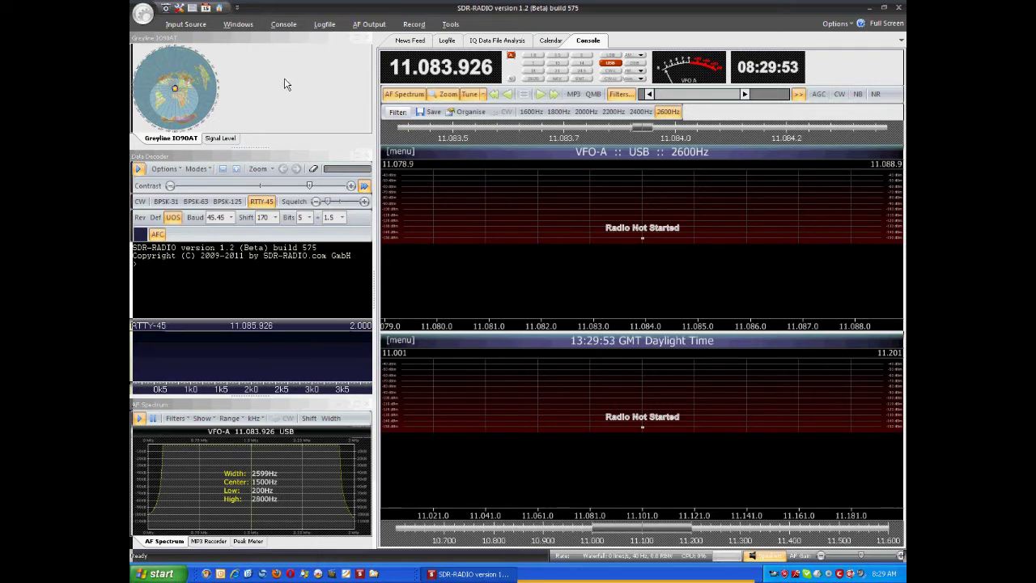
left_click(190, 34)
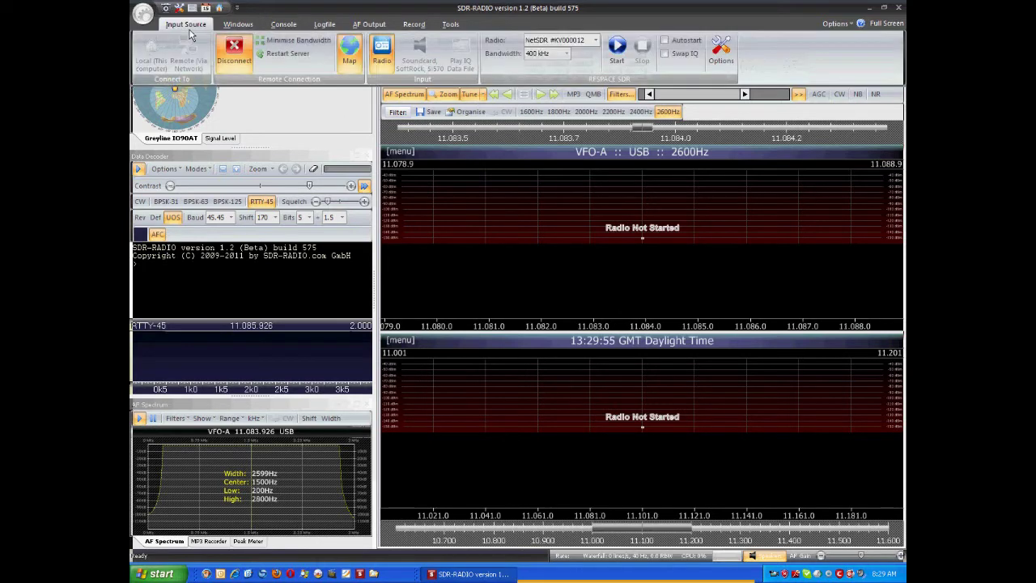
- Start the remote NetSDR so live signals appear between 11.0 and 11.2 MHz
left_click(618, 51)
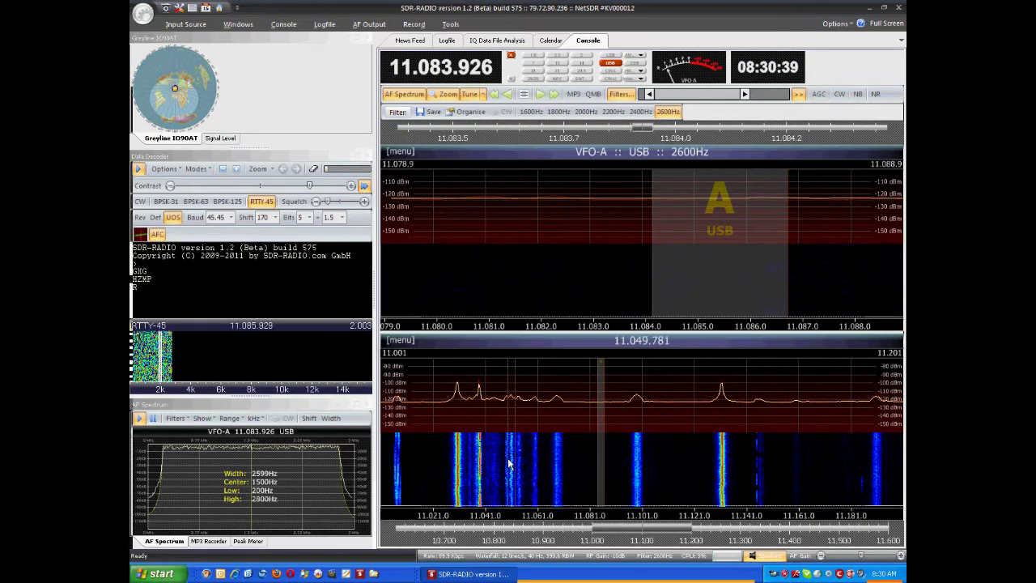
- Tune through the signals near 11.049 MHz and 11.130 MHz
left_click(510, 463)
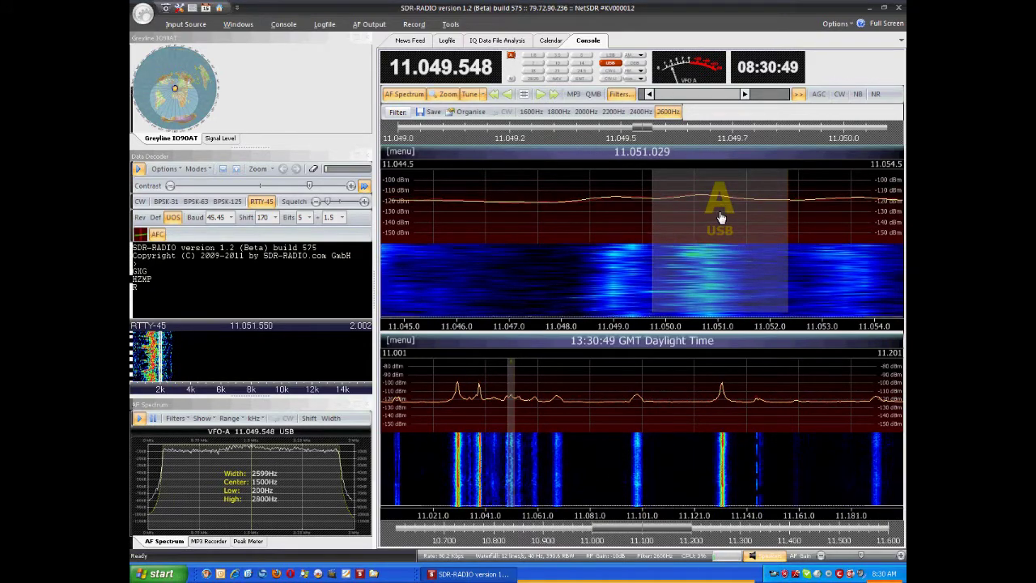
mouse_move(721, 217)
left_mouse_down()
mouse_move(685, 209)
mouse_move(663, 219)
left_mouse_up()
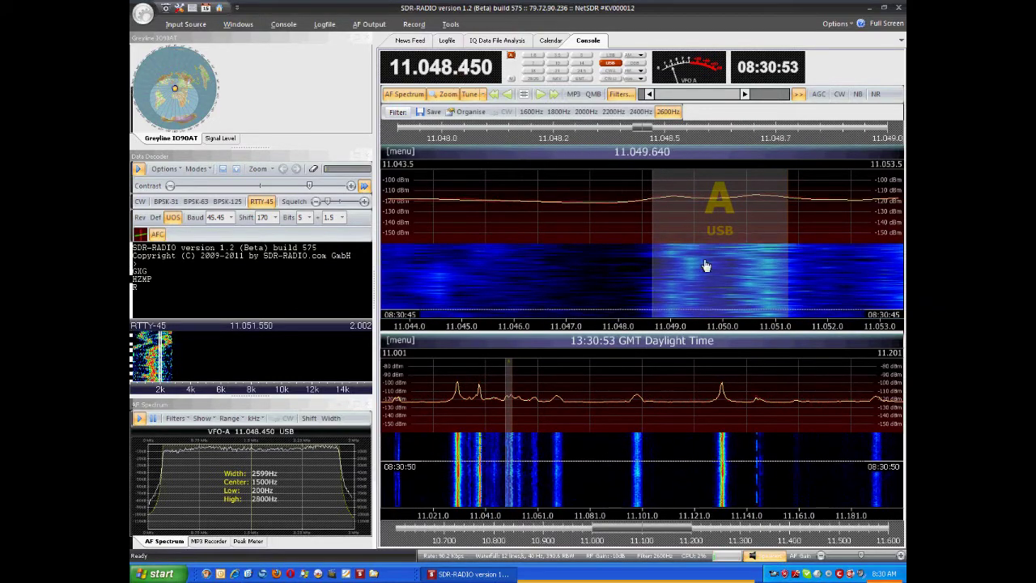
left_click_drag(736, 266, 699, 267)
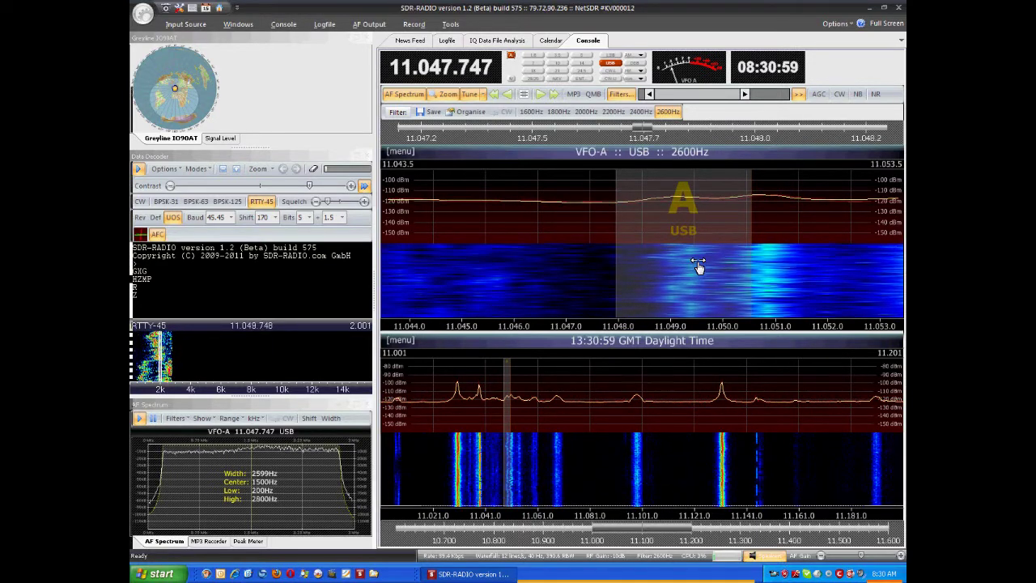
left_click(721, 454)
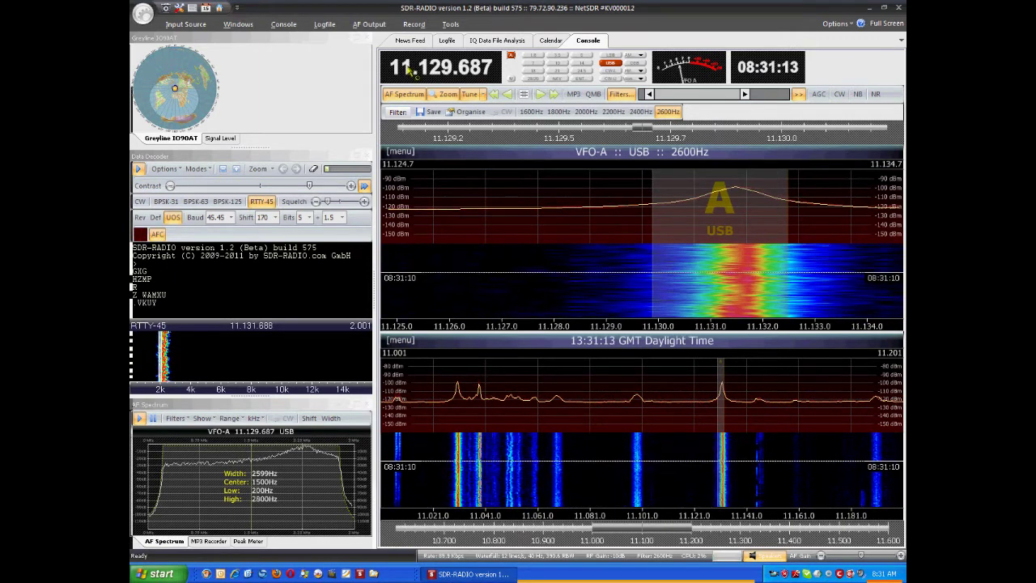
- Switch to the 10 MHz band at 10.000.000 MHz and narrow the filter to 2072 Hz
left_click(413, 72)
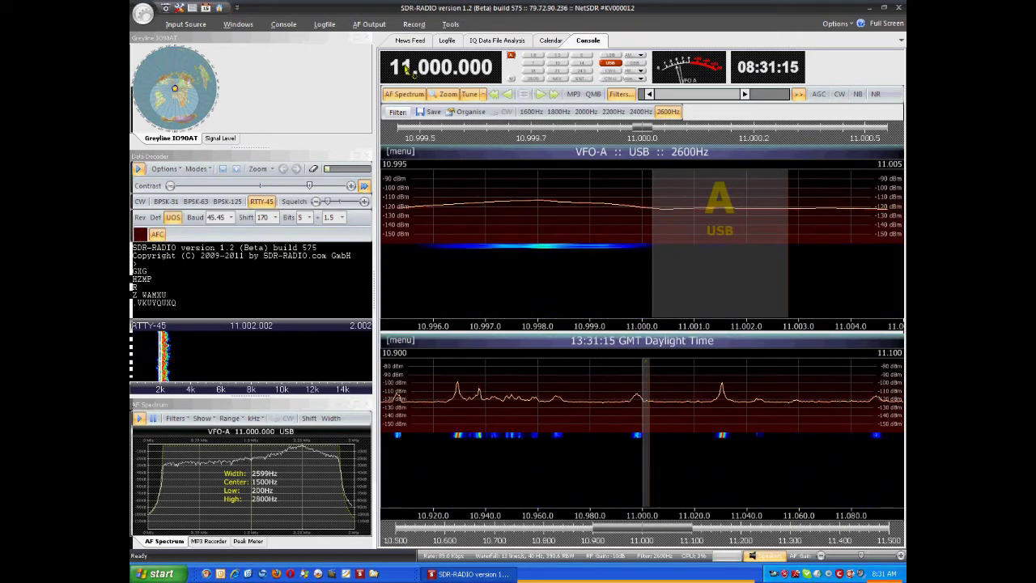
left_click(557, 62)
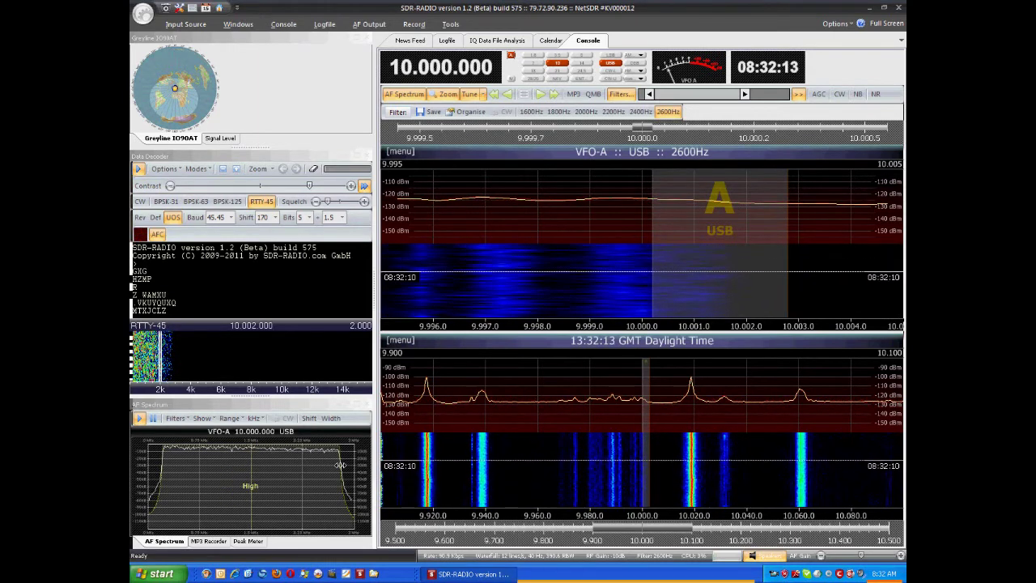
left_click_drag(340, 465, 305, 466)
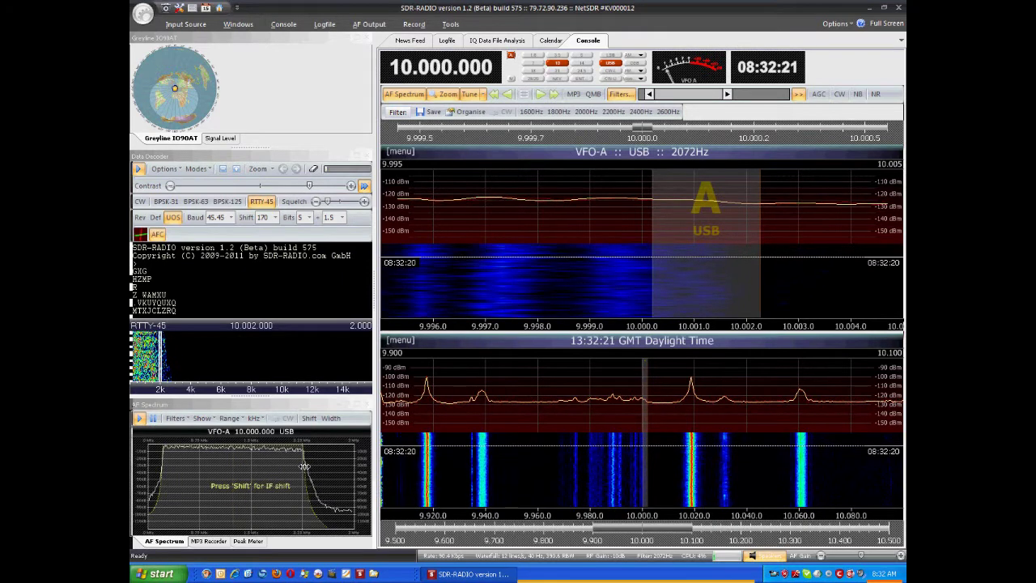
- Widen the filter to 2437 Hz, spanning 200 to 2638 Hz
left_click_drag(305, 467, 329, 466)
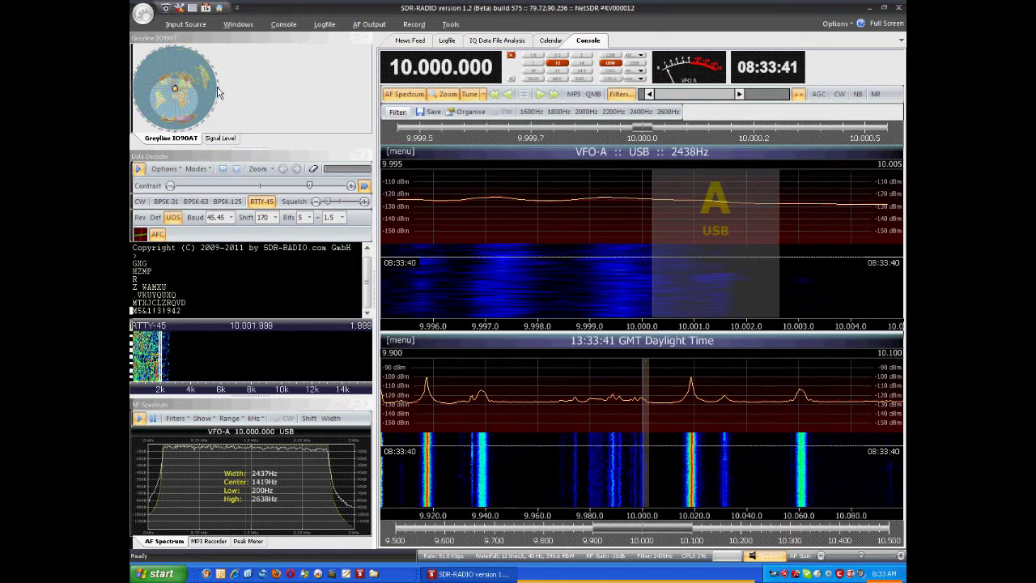
- Add the Signal Level S-meter panel from the Windows tab's Extras group
left_click(284, 24)
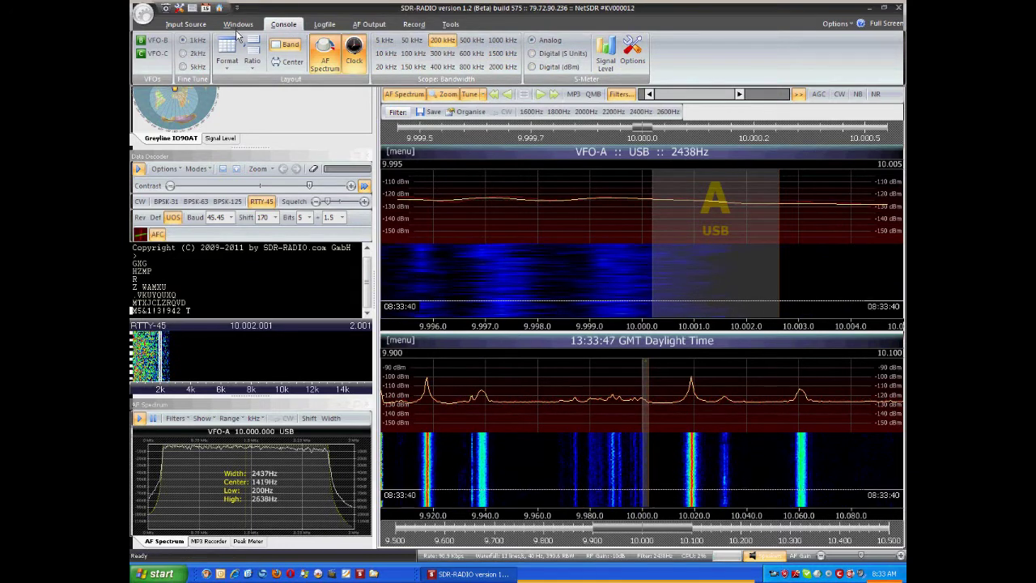
left_click(237, 24)
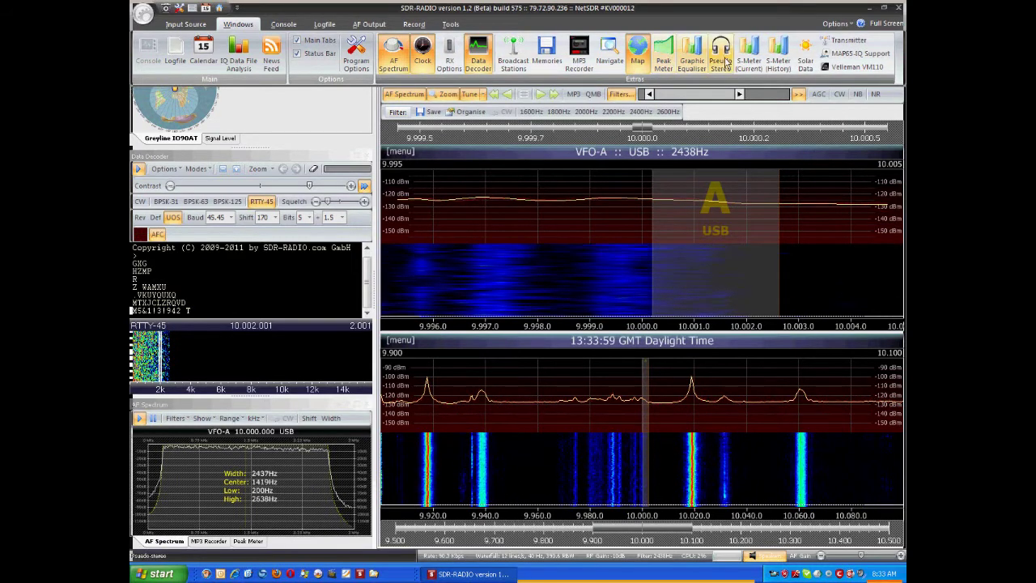
left_click(749, 51)
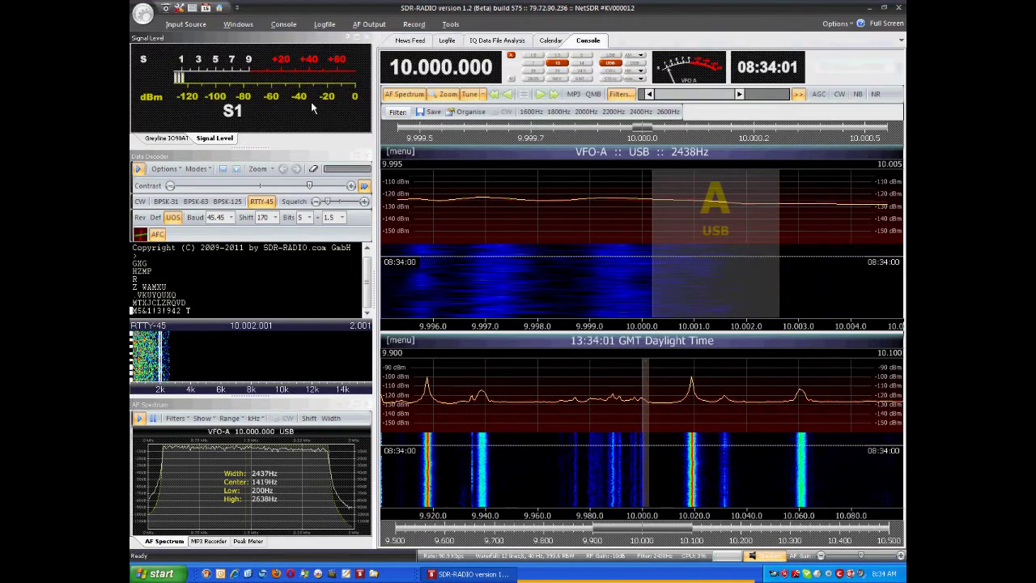
left_click(216, 93)
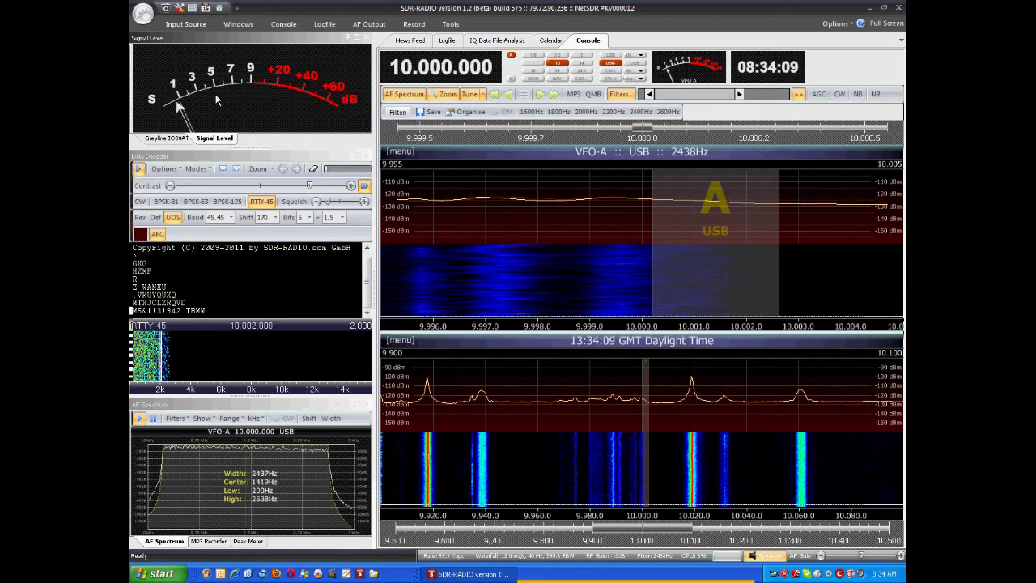
left_click(215, 94)
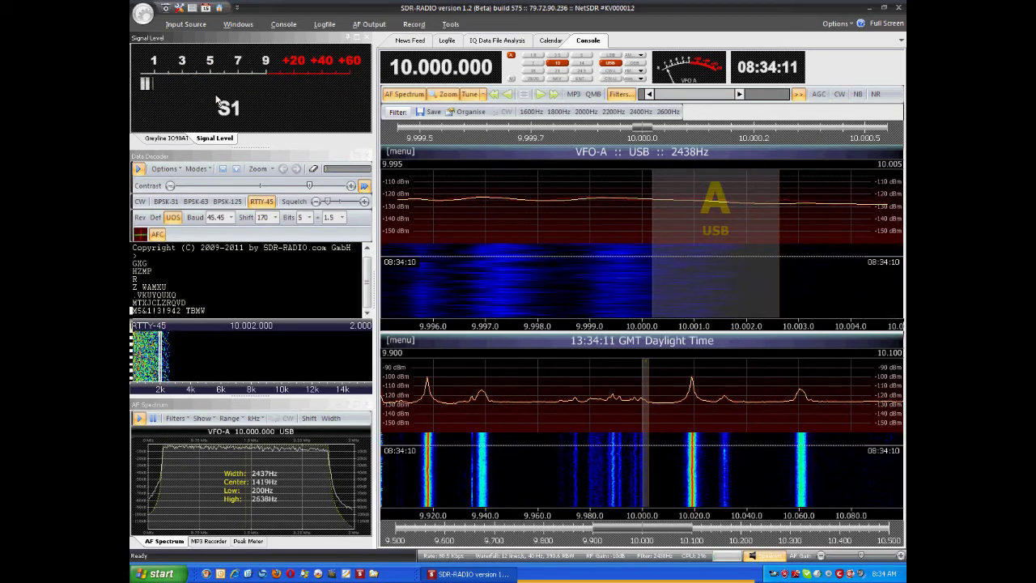
left_click(216, 97)
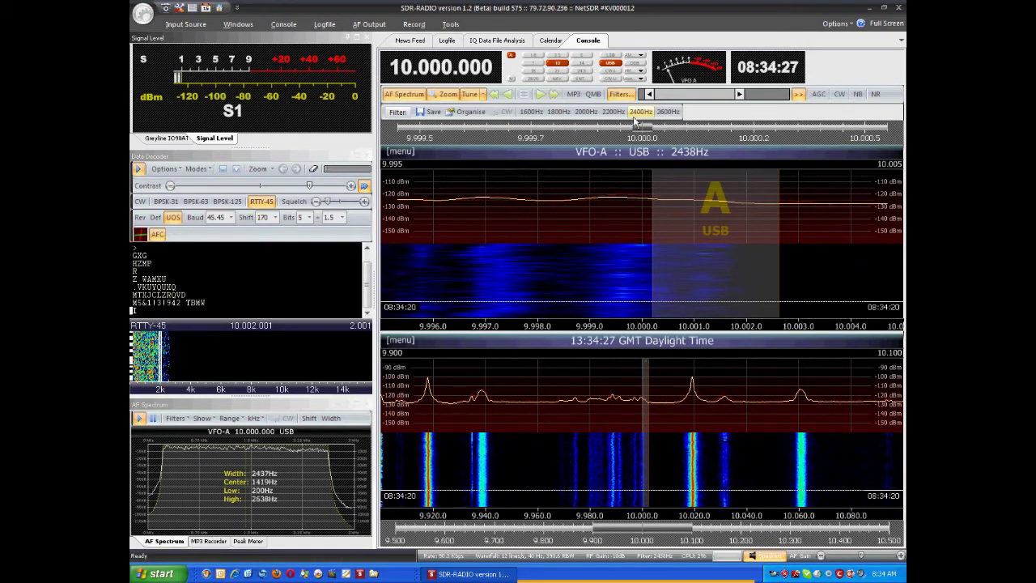
- Set the IF shift to 484–2922 Hz and retune to 10.180.000 MHz
left_click(704, 97)
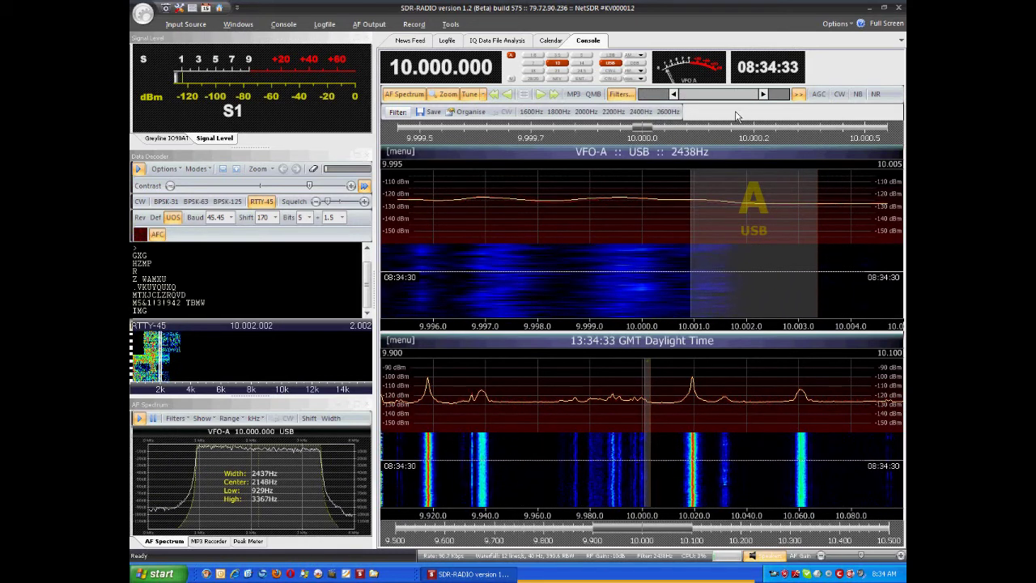
left_click_drag(732, 97, 718, 99)
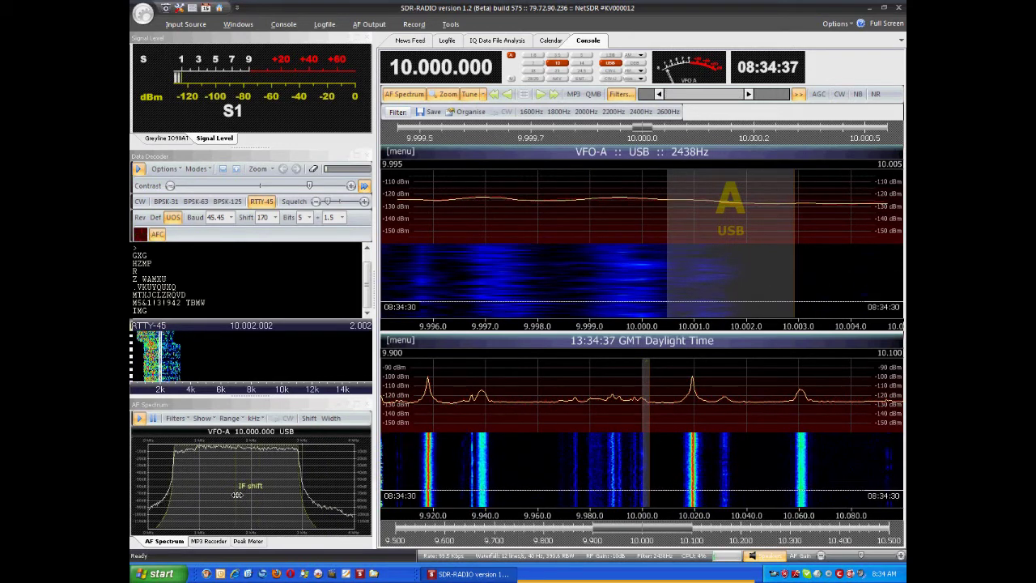
mouse_move(237, 493)
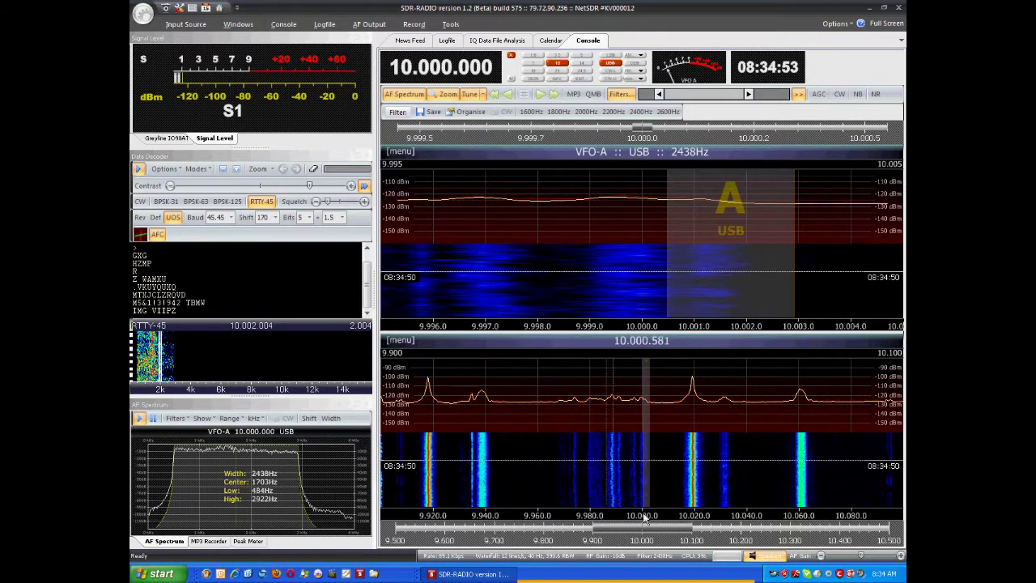
mouse_move(659, 537)
left_mouse_down()
mouse_move(623, 531)
mouse_move(656, 529)
left_mouse_up()
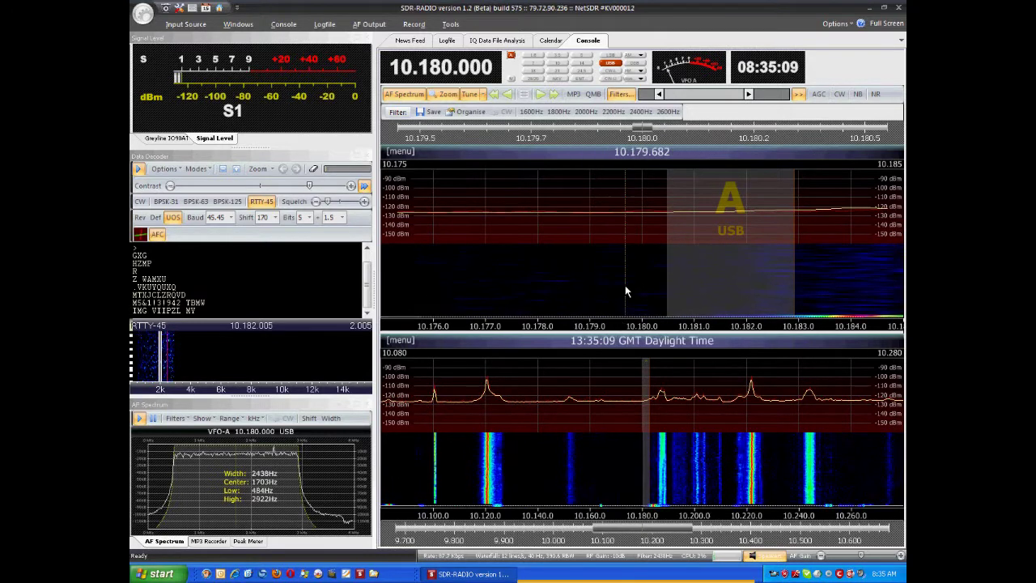
- Drag the spectrum leftwards to lower the tuning to 10.177.217 MHz USB
left_click_drag(643, 129, 565, 132)
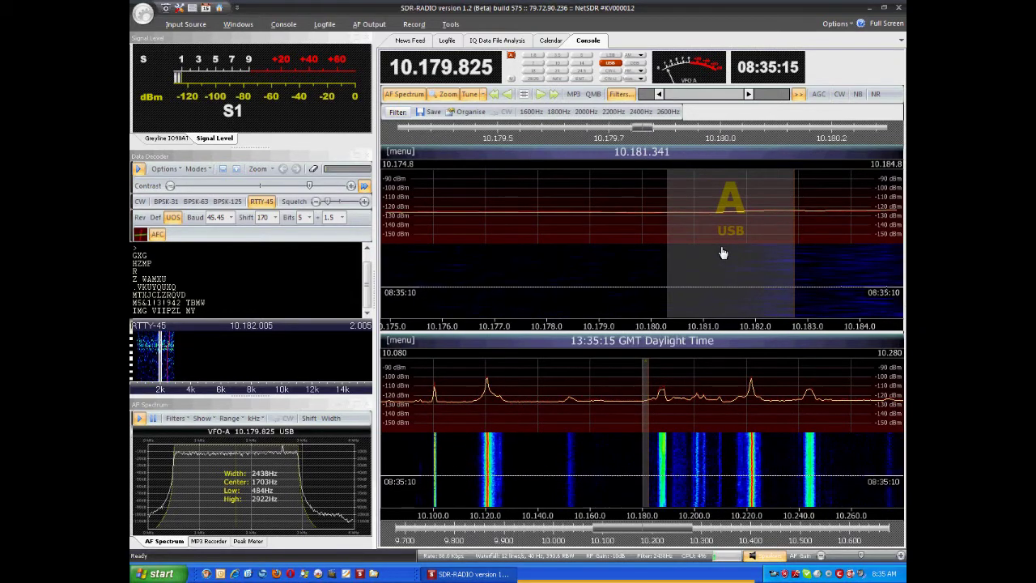
left_click_drag(721, 250, 585, 259)
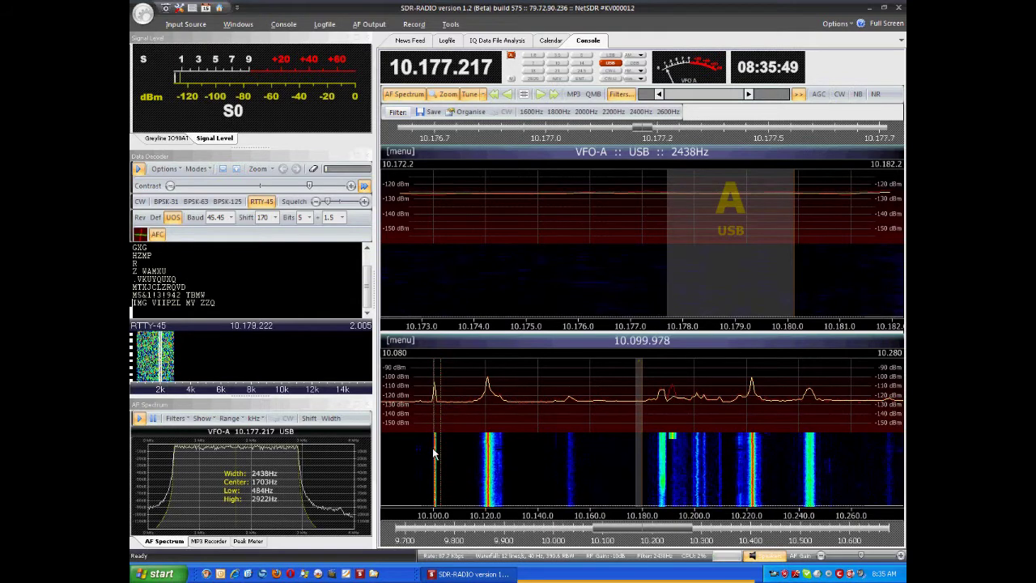
- Retune VFO-A to the RTTY signal trace at 10.099.512 MHz USB in the lower waterfall
left_click(434, 455)
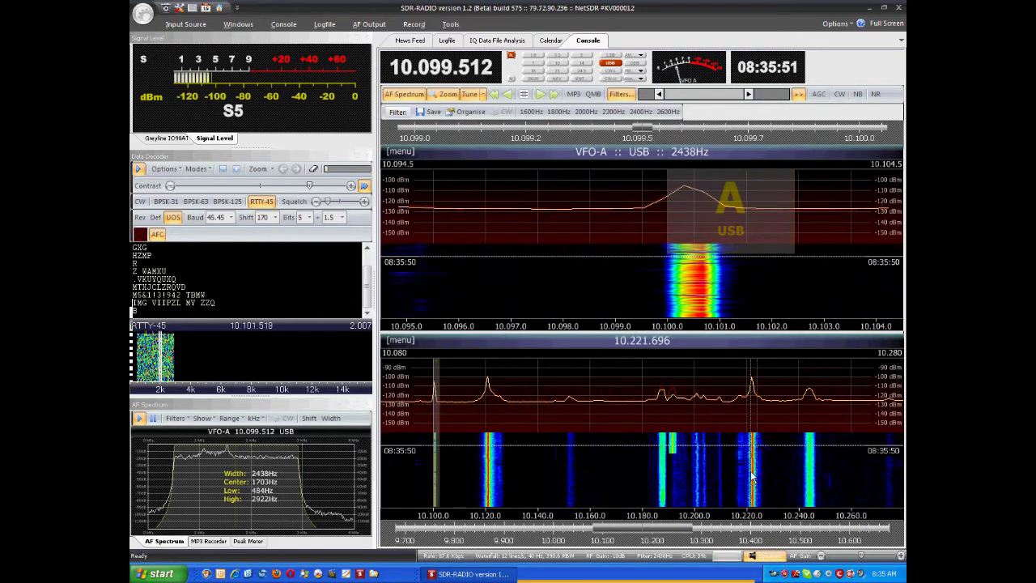